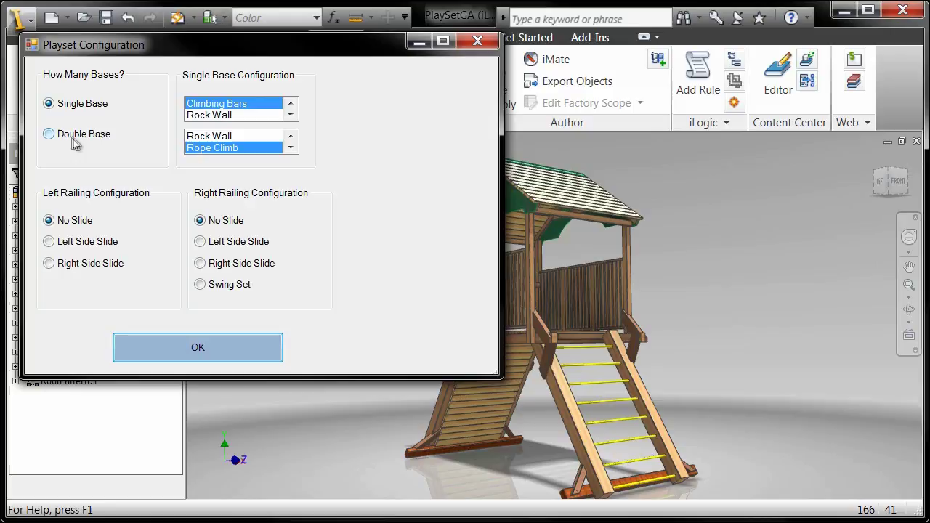
- Switch to a double base, with Rock Wall and Standard as the single-base options
{"action": "left_click", "coordinate": [48, 134]}
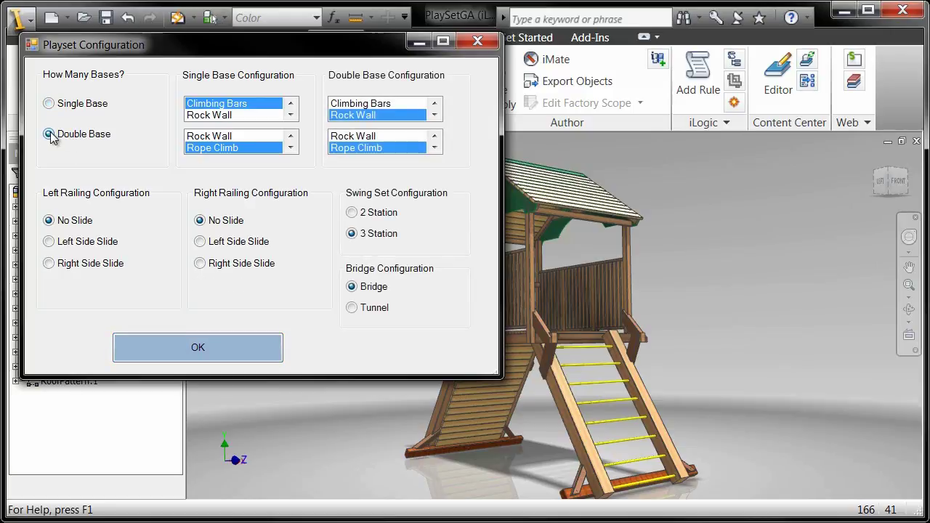
{"action": "left_click", "coordinate": [203, 115]}
{"action": "left_click", "coordinate": [290, 148]}
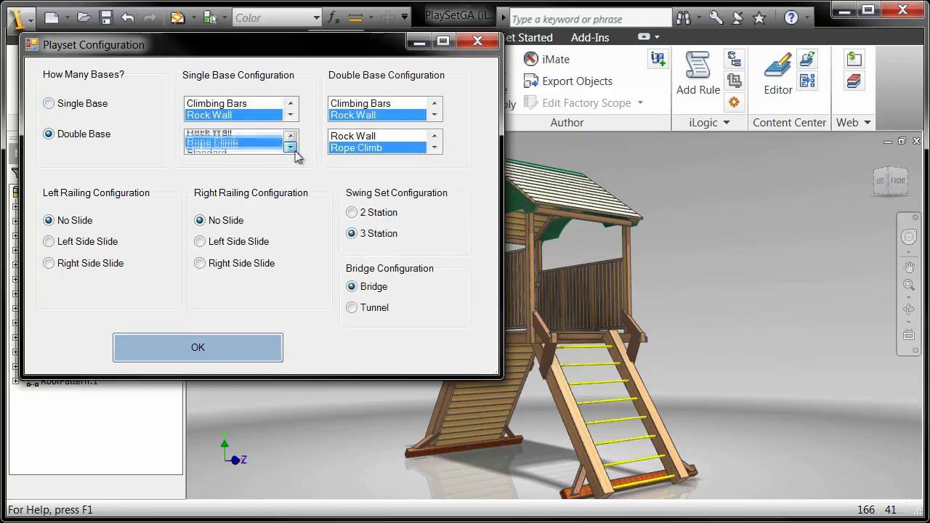
{"action": "left_click", "coordinate": [254, 147]}
- Set the double-base options to Rope Climb and Climbing Bars, then apply the configuration
{"action": "left_click", "coordinate": [434, 115]}
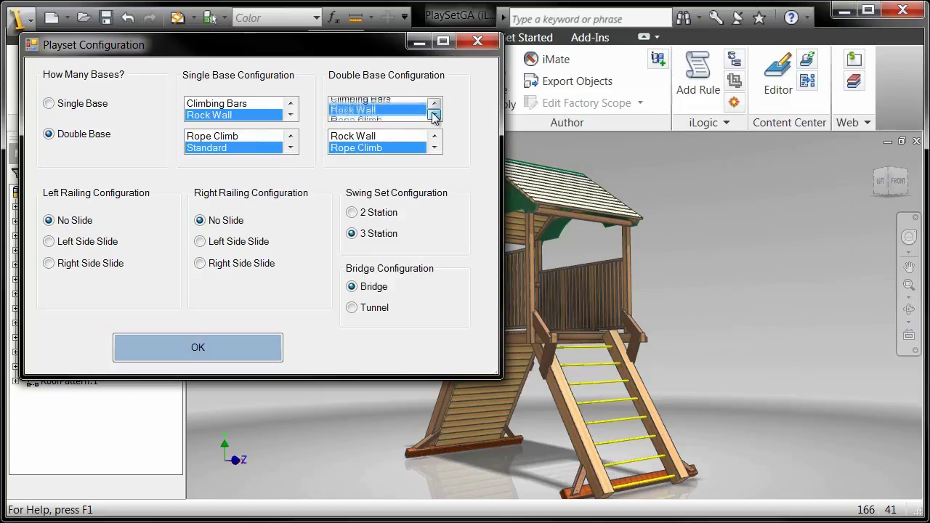
{"action": "left_click", "coordinate": [410, 114]}
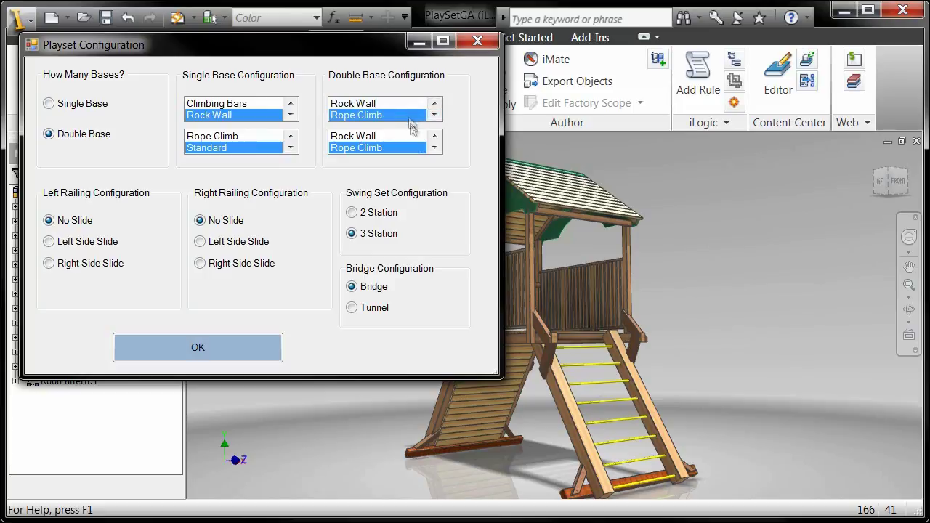
{"action": "left_click", "coordinate": [434, 148]}
{"action": "left_click", "coordinate": [433, 136]}
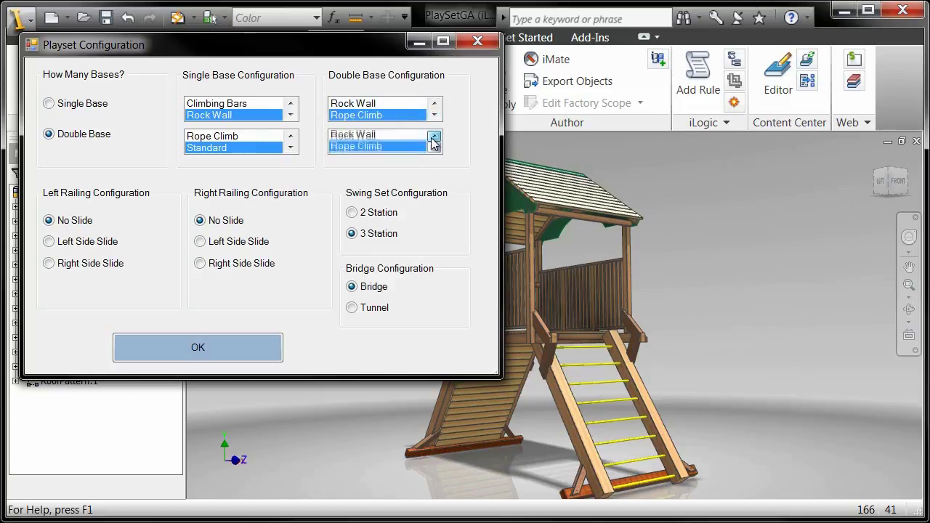
{"action": "left_click", "coordinate": [398, 138]}
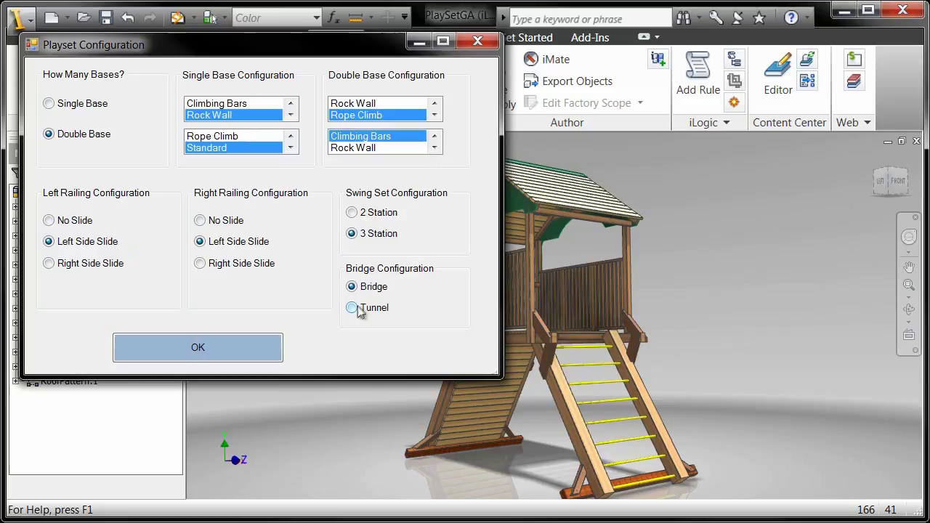
{"action": "left_click", "coordinate": [242, 354]}
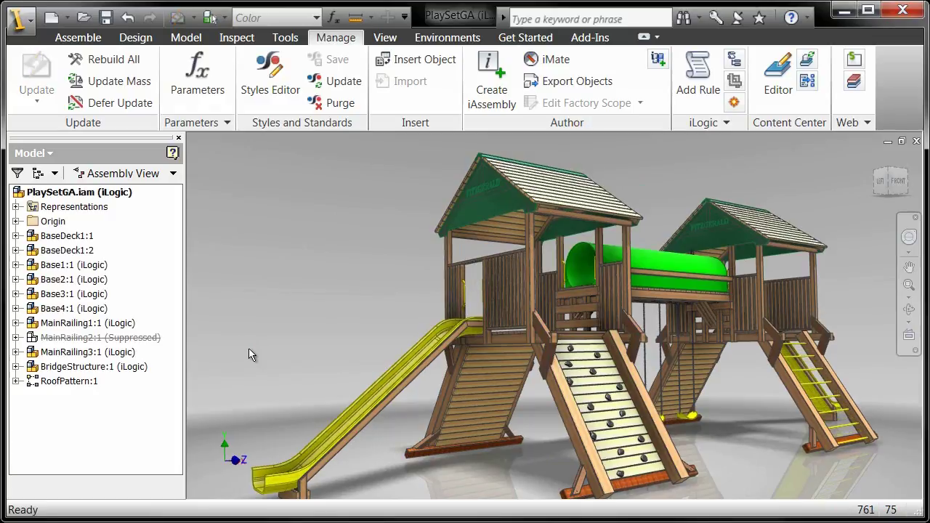
{"action": "scroll", "coordinate": [249, 352], "scroll_direction": "up", "scroll_amount": 2}
{"action": "scroll", "coordinate": [249, 353], "scroll_direction": "up", "scroll_amount": 2}
{"action": "scroll", "coordinate": [251, 354], "scroll_direction": "up", "scroll_amount": 2}
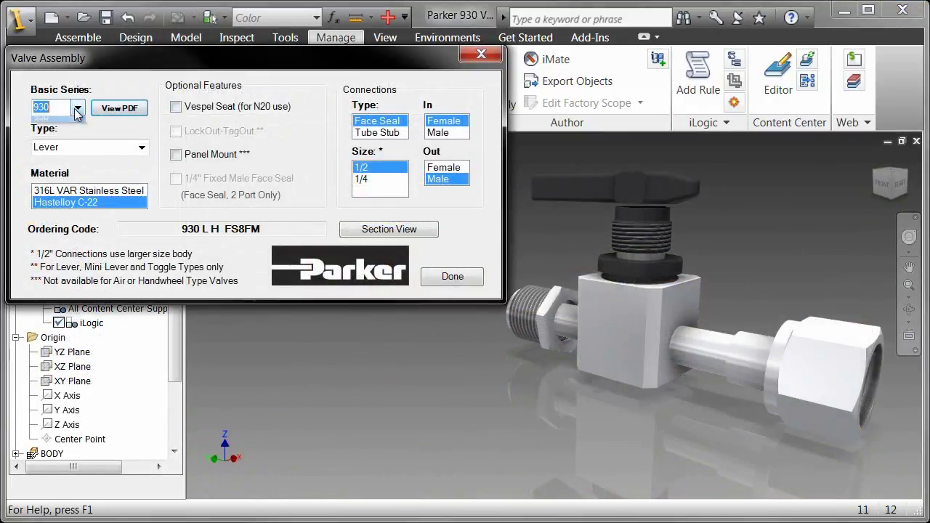
- Try the Mini Lever type with 316L VAR Stainless Steel, then switch to Toggle
{"action": "left_click", "coordinate": [77, 108]}
{"action": "left_click", "coordinate": [122, 147]}
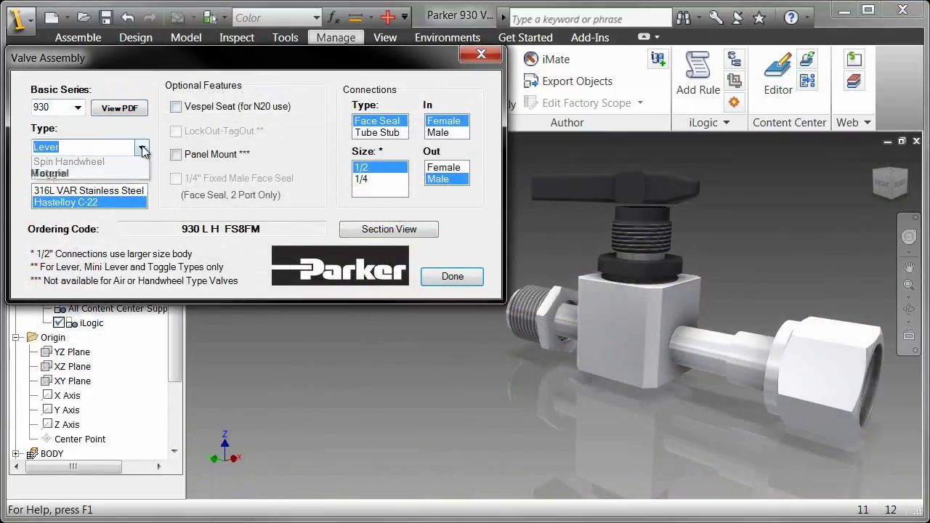
{"action": "left_click", "coordinate": [108, 210]}
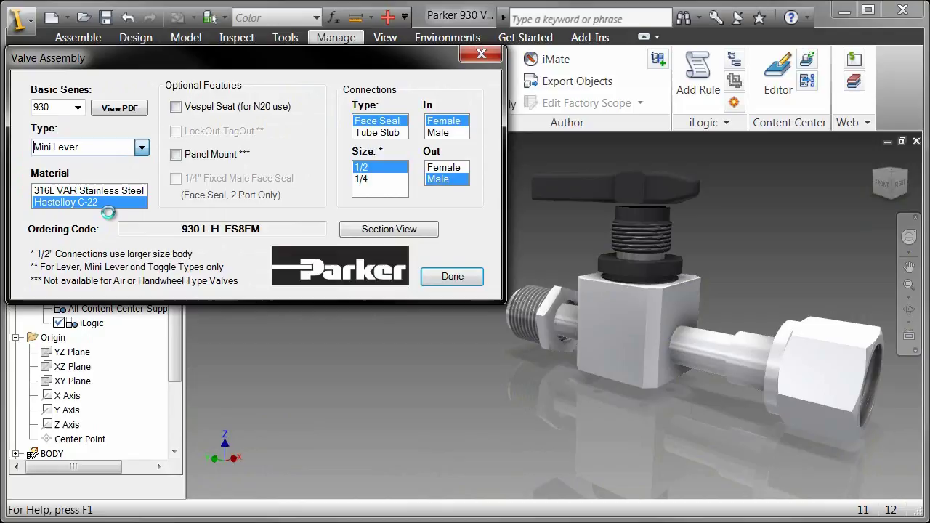
{"action": "left_click", "coordinate": [115, 191]}
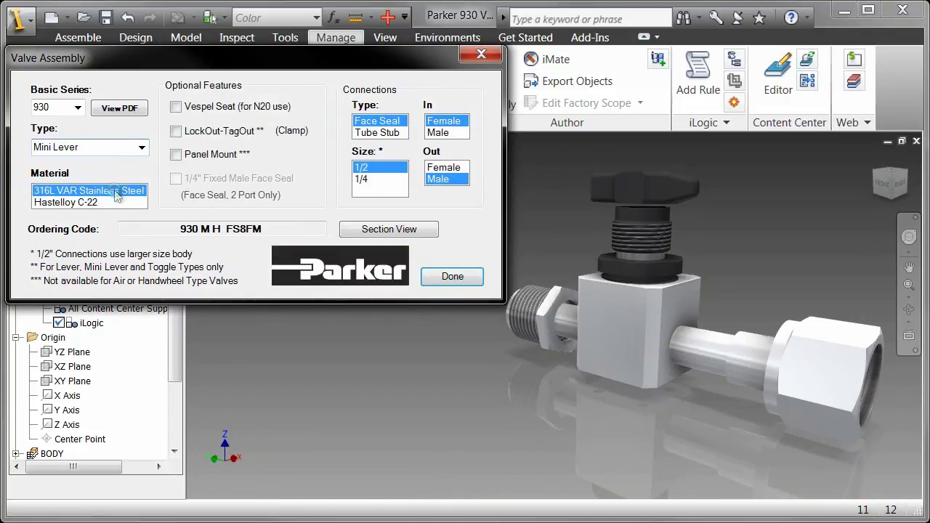
{"action": "left_click", "coordinate": [143, 145]}
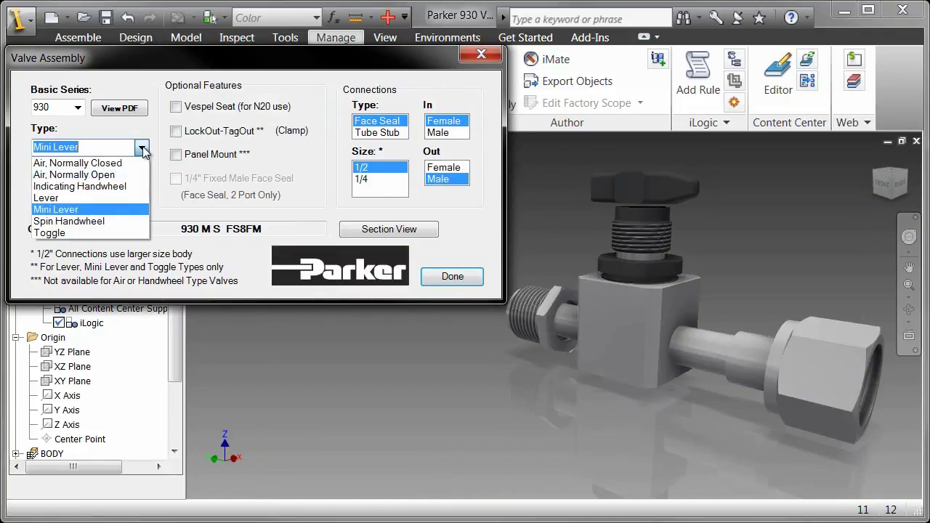
{"action": "left_click", "coordinate": [87, 236]}
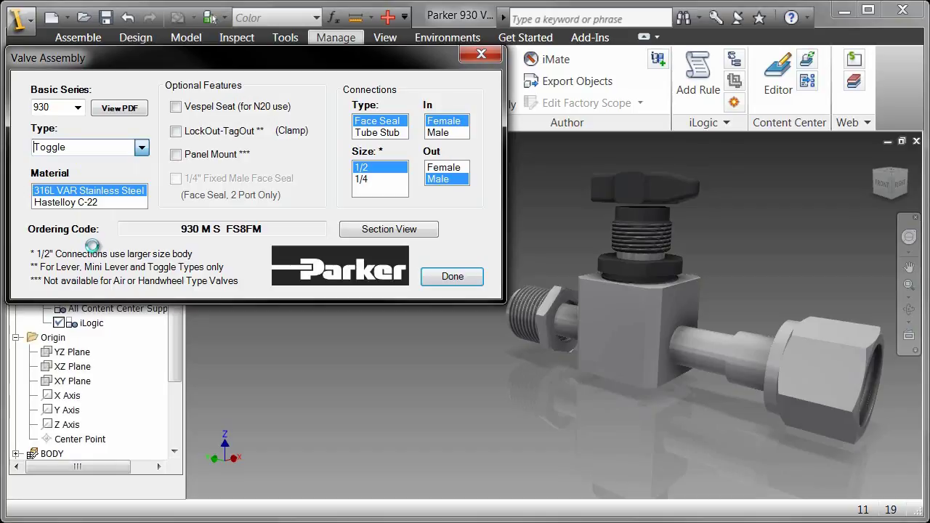
- Add the Vespel seat and LockOut-TagOut bracket, with 1/4 tube stub connections
{"action": "left_click", "coordinate": [175, 107]}
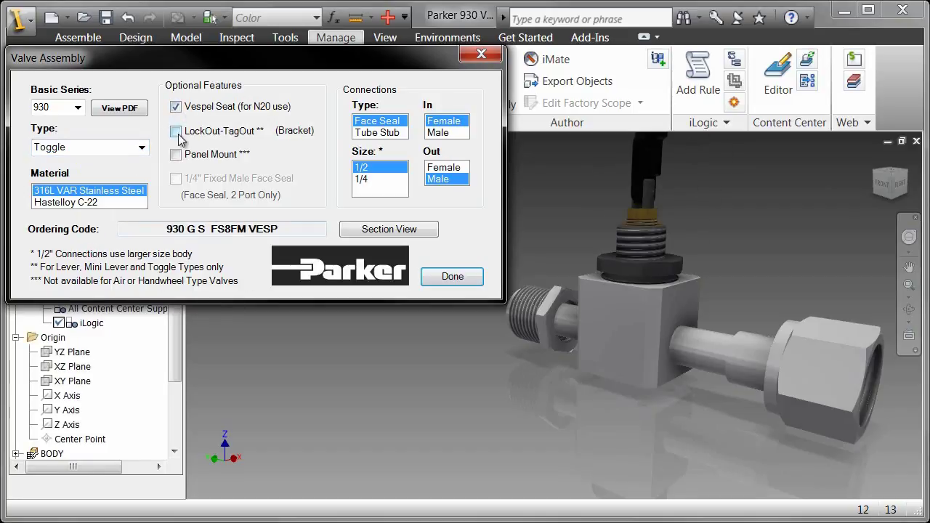
{"action": "left_click", "coordinate": [175, 131]}
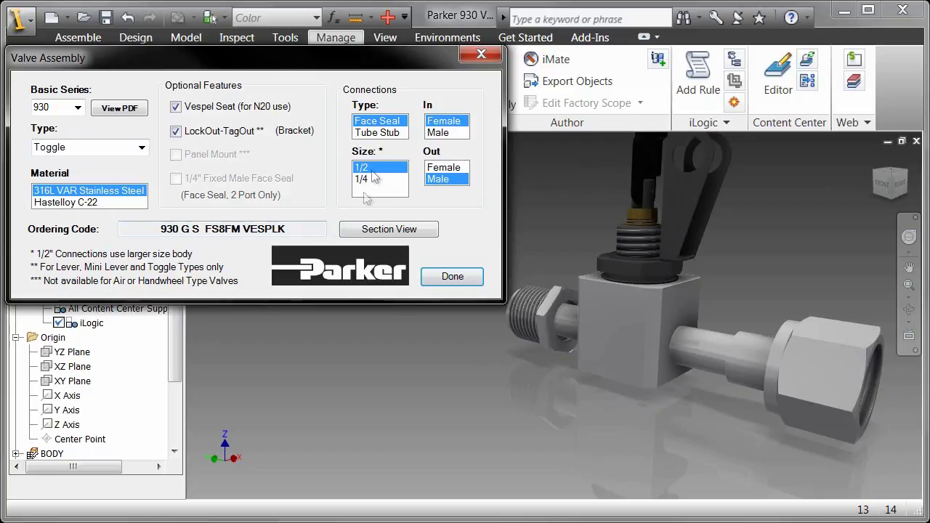
{"action": "left_click", "coordinate": [379, 132]}
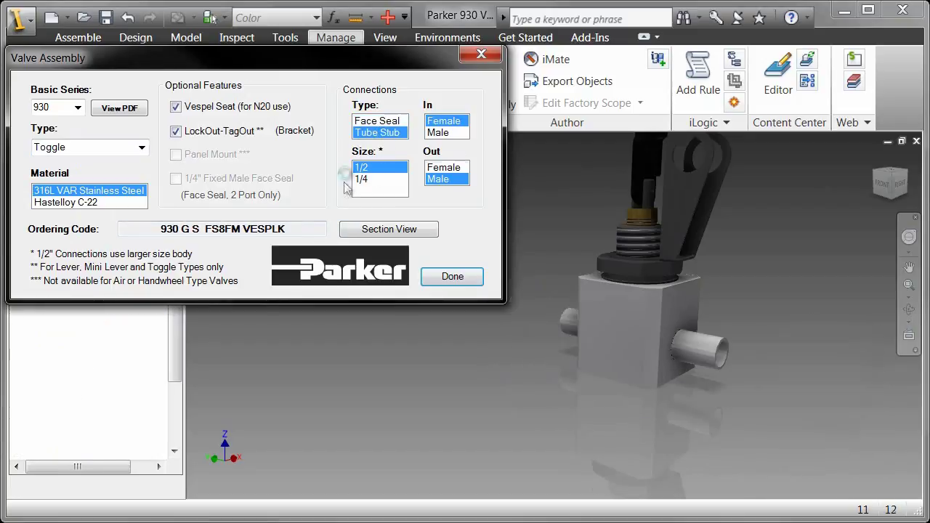
{"action": "left_click", "coordinate": [361, 179]}
- Set the valve type to Air, Normally Closed in Hastelloy C-22
{"action": "left_click", "coordinate": [149, 138]}
{"action": "left_click", "coordinate": [134, 160]}
{"action": "left_click", "coordinate": [116, 194]}
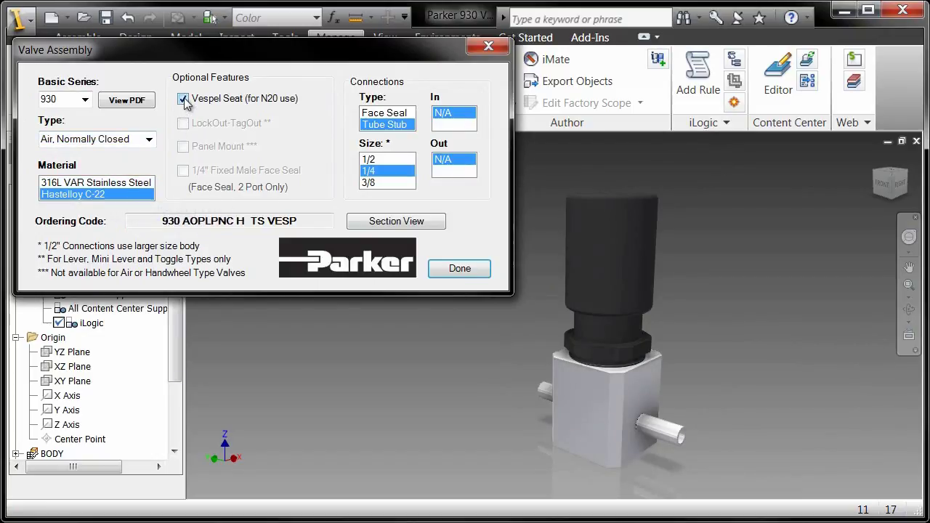
- Drop the Vespel seat and use 1/2 face seal connections with a female outlet
{"action": "left_click", "coordinate": [183, 98]}
{"action": "left_click", "coordinate": [383, 113]}
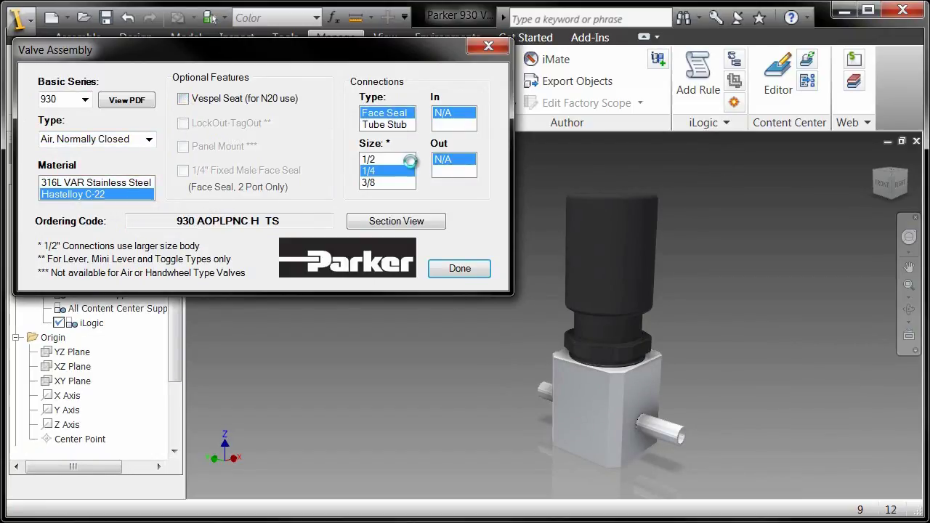
{"action": "left_click", "coordinate": [380, 159]}
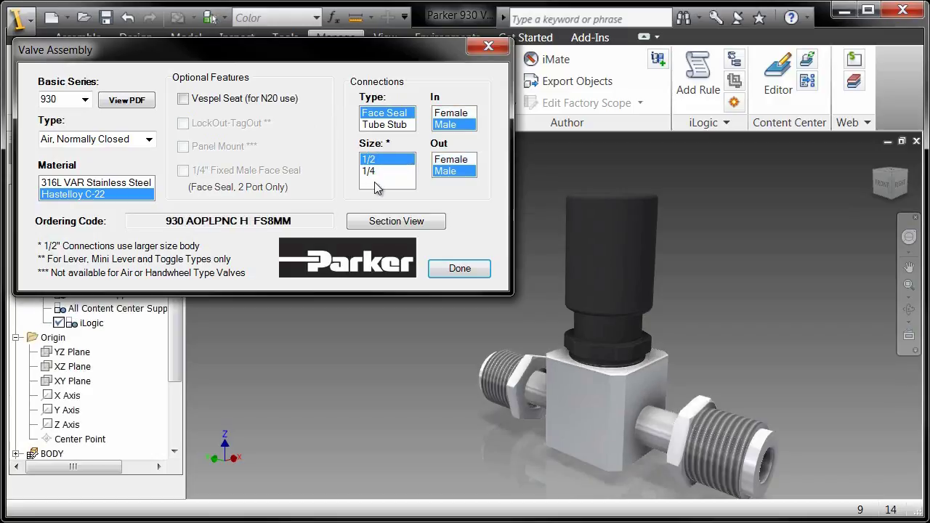
{"action": "left_click", "coordinate": [457, 159]}
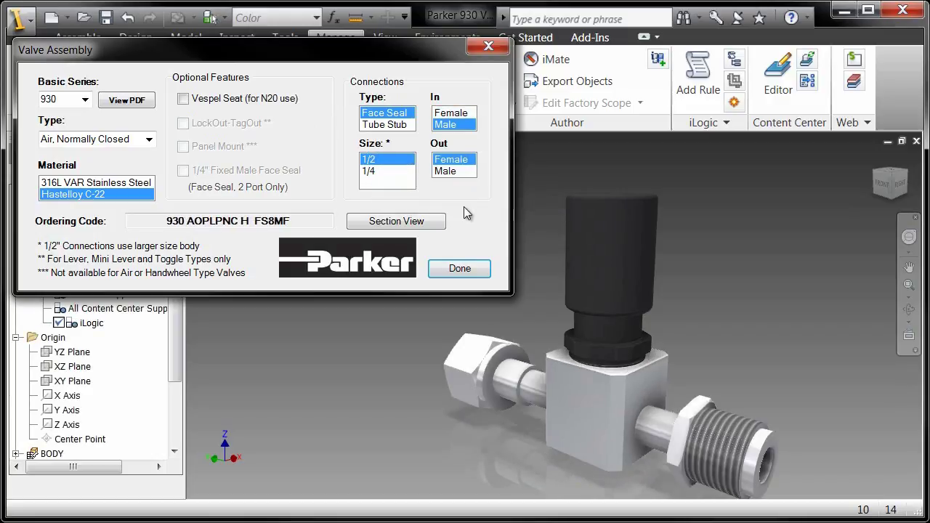
{"action": "left_click", "coordinate": [135, 105]}
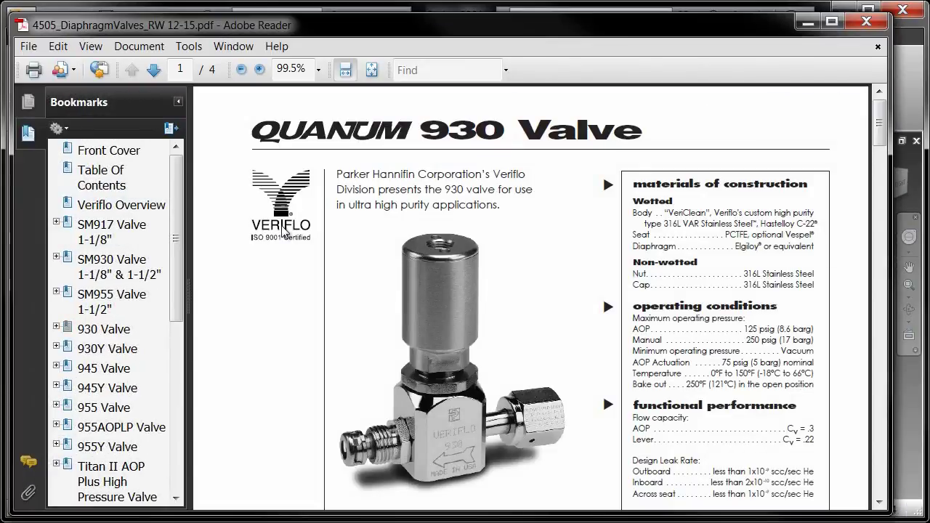
{"action": "scroll", "coordinate": [283, 231], "scroll_direction": "down", "scroll_amount": 2}
{"action": "scroll", "coordinate": [284, 231], "scroll_direction": "down", "scroll_amount": 2}
{"action": "scroll", "coordinate": [283, 231], "scroll_direction": "down", "scroll_amount": 1}
{"action": "scroll", "coordinate": [283, 231], "scroll_direction": "down", "scroll_amount": 1}
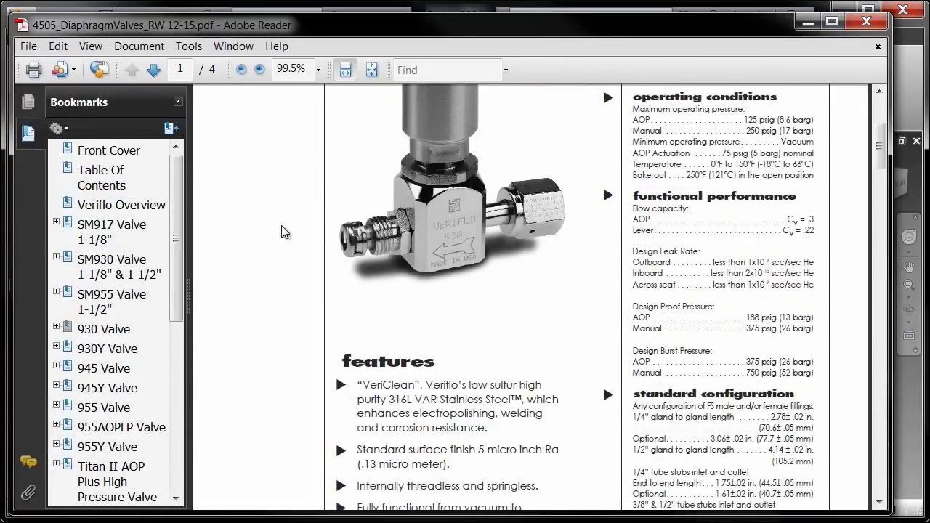
{"action": "scroll", "coordinate": [284, 231], "scroll_direction": "down", "scroll_amount": 1}
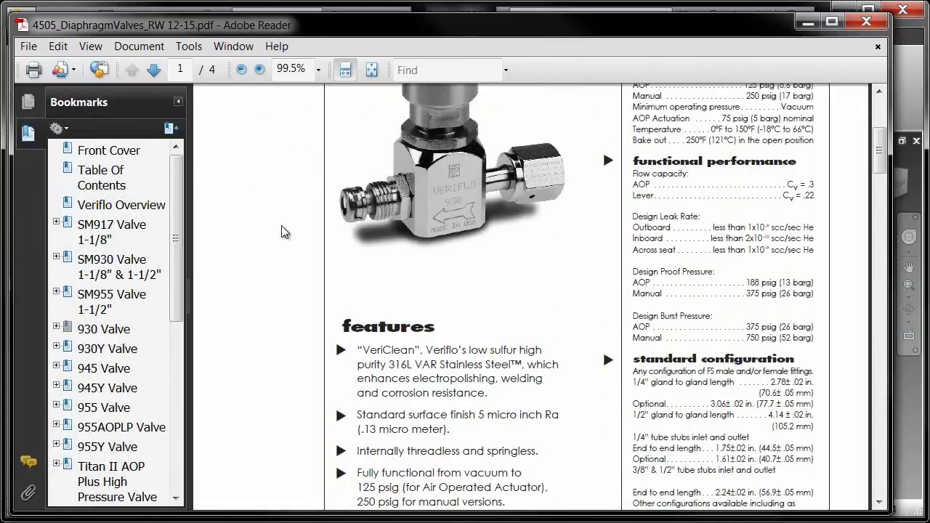
{"action": "left_click", "coordinate": [864, 26]}
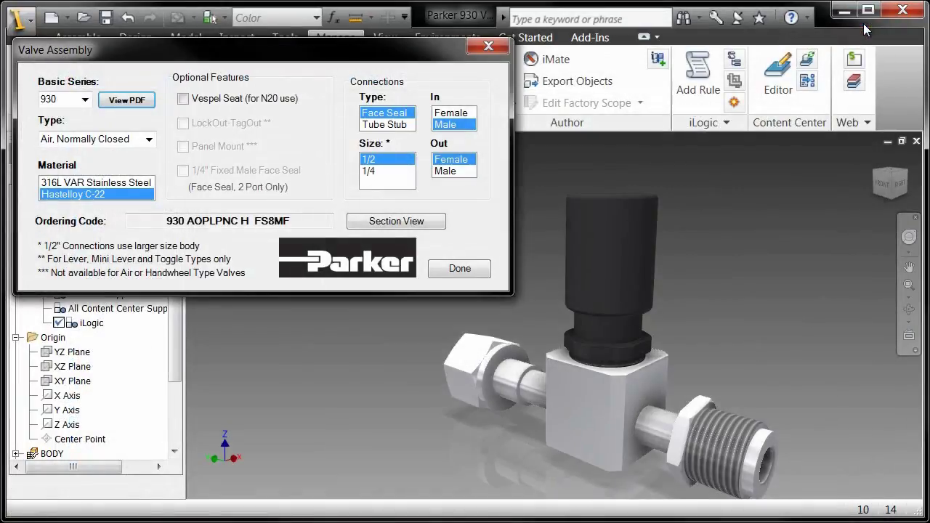
- Make it an Indicating Handwheel valve with 1/4 male/male face seals, then reopen its datasheet
{"action": "left_click", "coordinate": [149, 139]}
{"action": "left_click", "coordinate": [135, 176]}
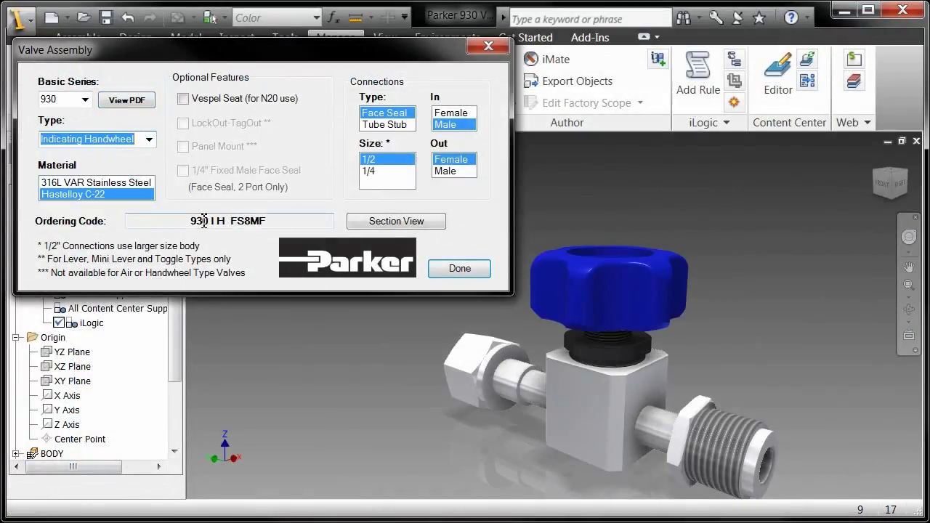
{"action": "left_click", "coordinate": [370, 171]}
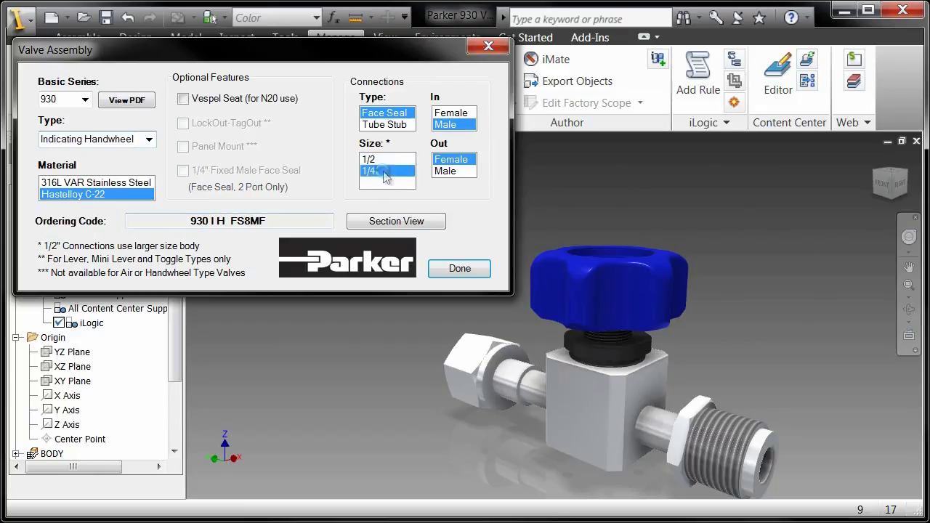
{"action": "left_click", "coordinate": [452, 114]}
{"action": "left_click", "coordinate": [396, 125]}
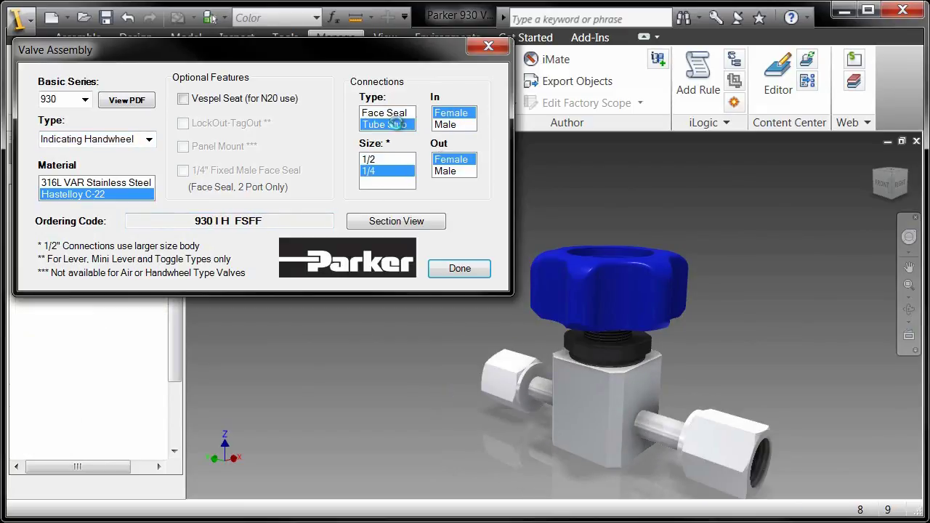
{"action": "left_click", "coordinate": [396, 116]}
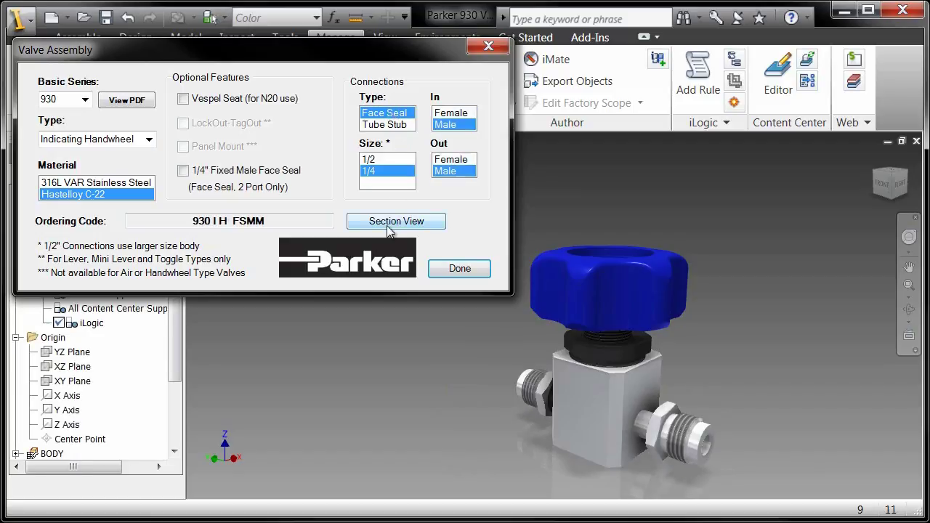
{"action": "left_click", "coordinate": [138, 102]}
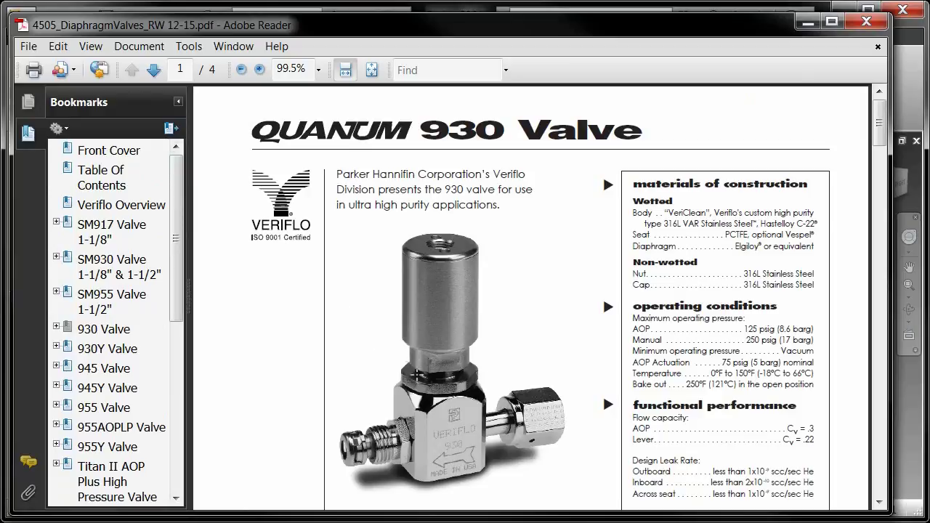
- Close the Adobe Reader datasheet window to return to Valve Assembly
{"action": "left_click", "coordinate": [862, 22]}
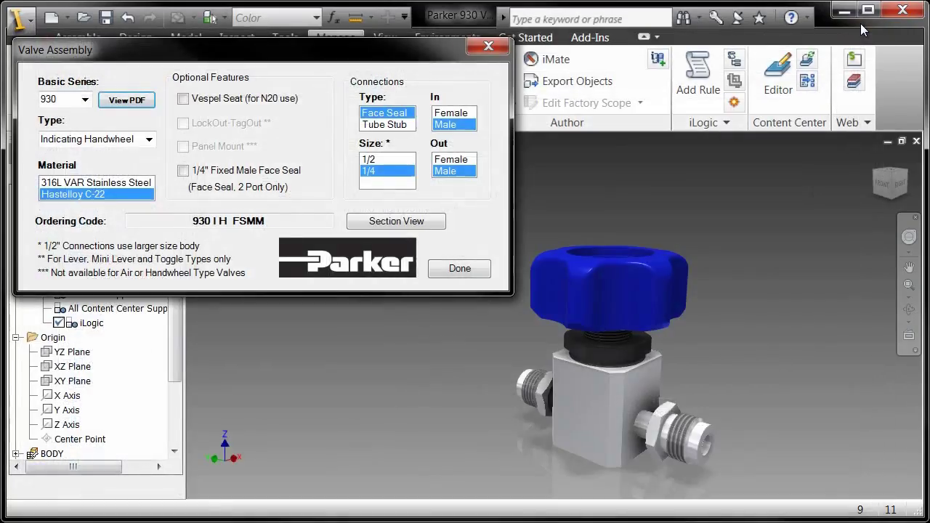